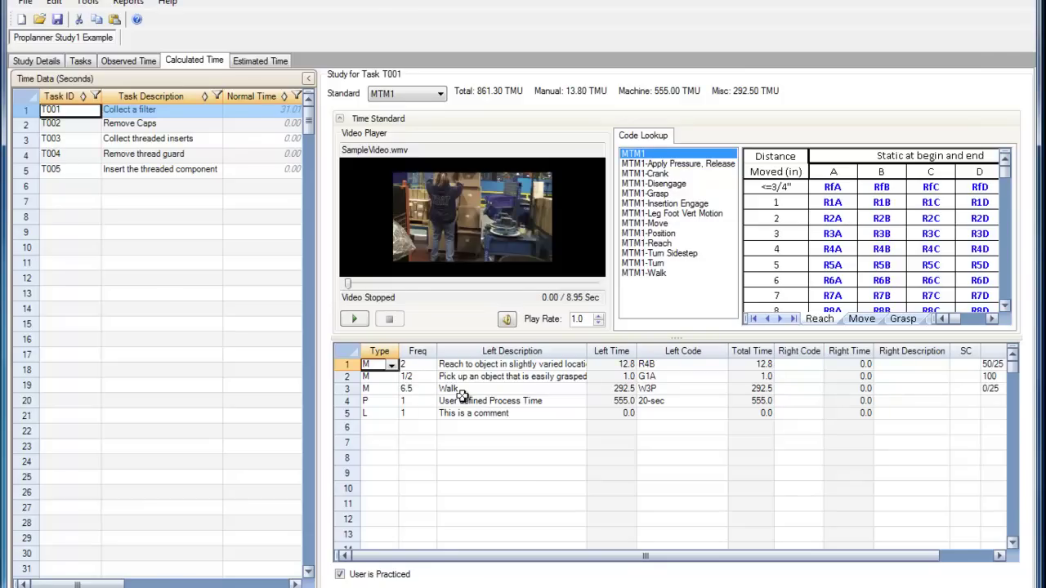
- Select task T002 'Remove Caps' and change its Standard from MTMB to MODAPTS
left_click(25, 127)
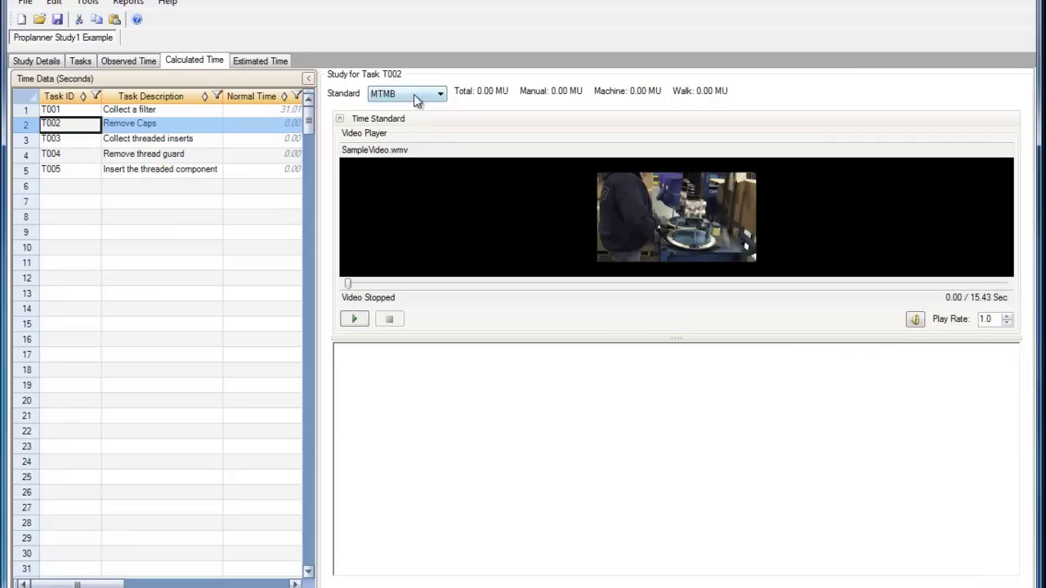
left_click(417, 100)
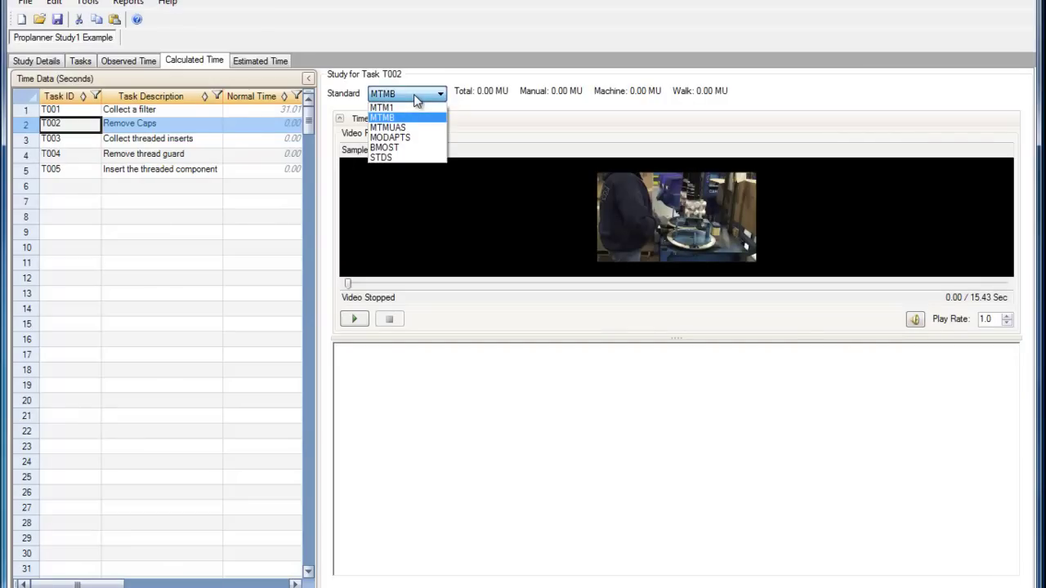
left_click(406, 137)
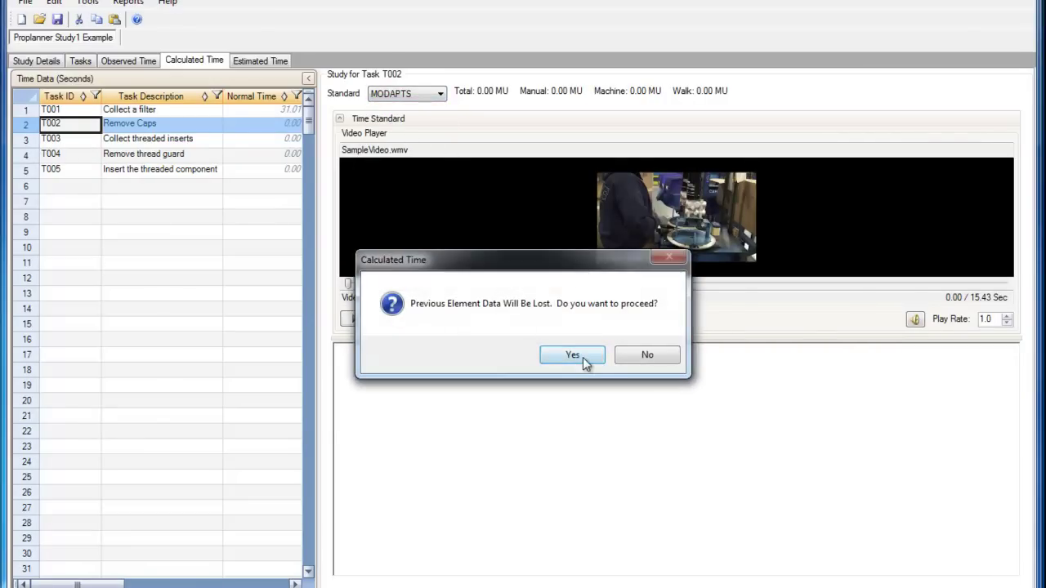
- Confirm discarding the previous element data, start the task video, and select row 1
left_click(585, 359)
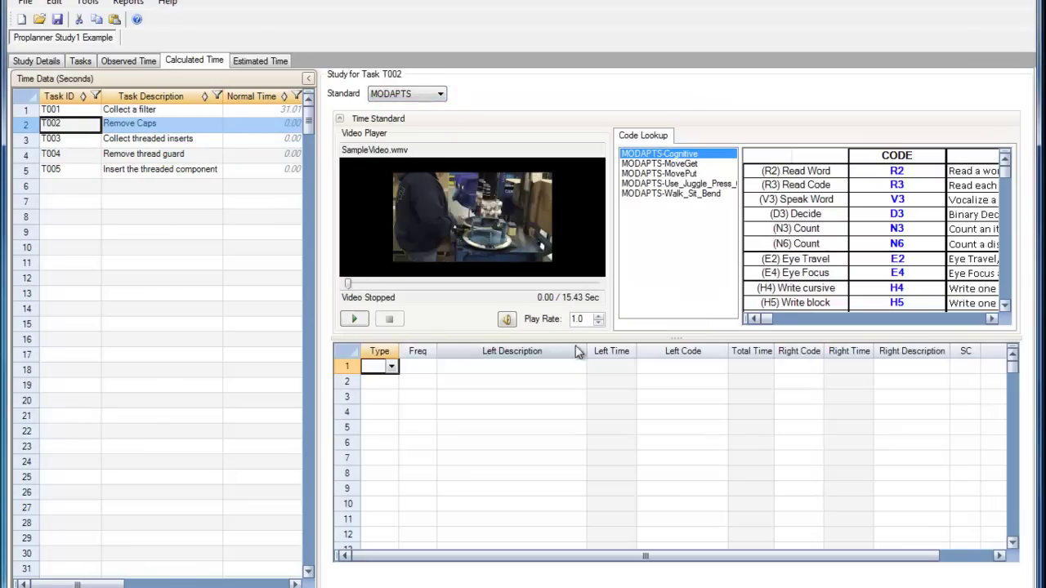
left_click(360, 321)
left_click(672, 367)
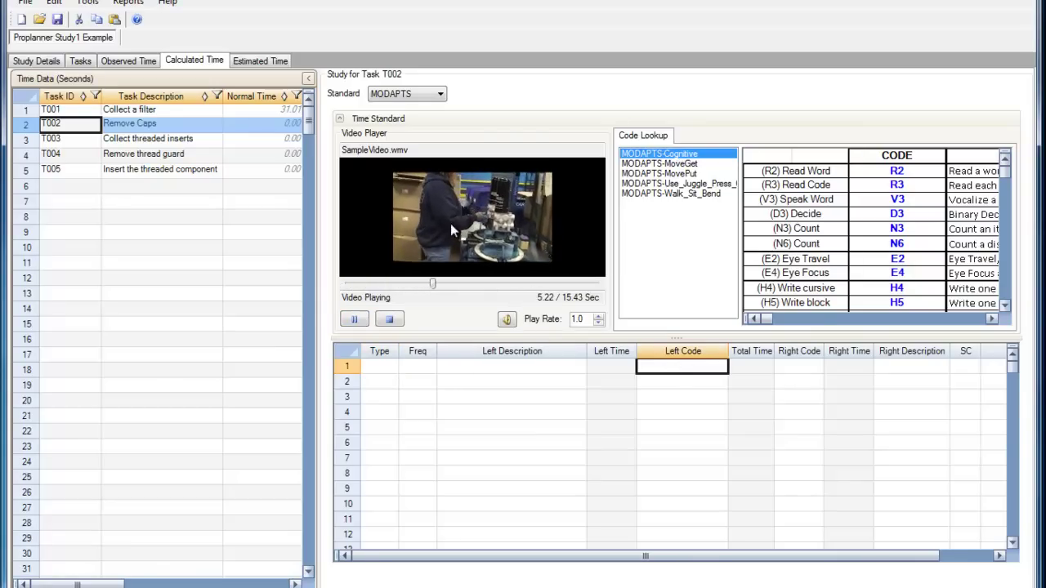
- Enter M3G1 forearm simple grasp (4.0) and U1 hand move (1.0) as elements 1 and 2
left_click(660, 163)
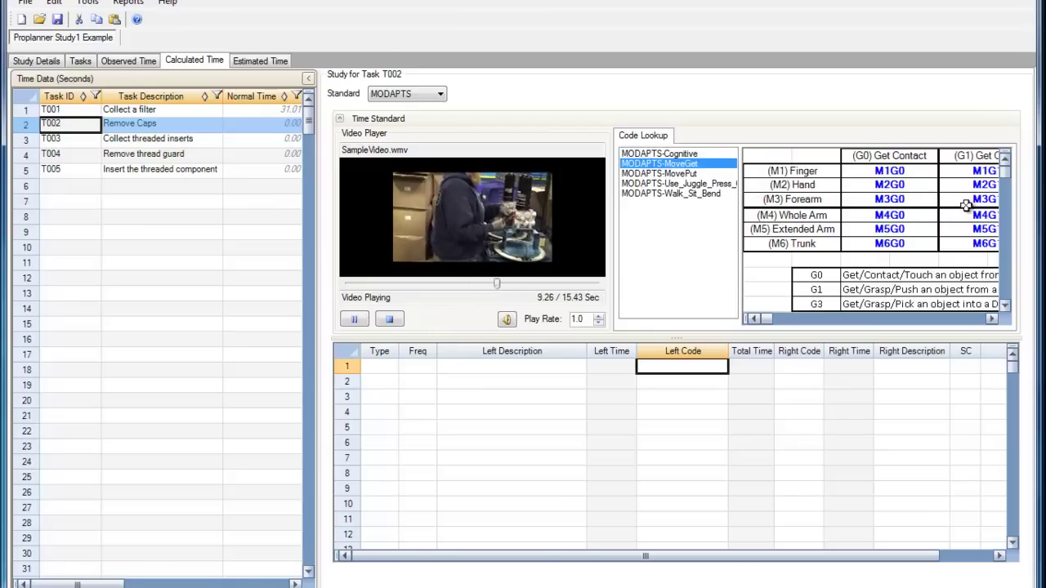
double_click(969, 200)
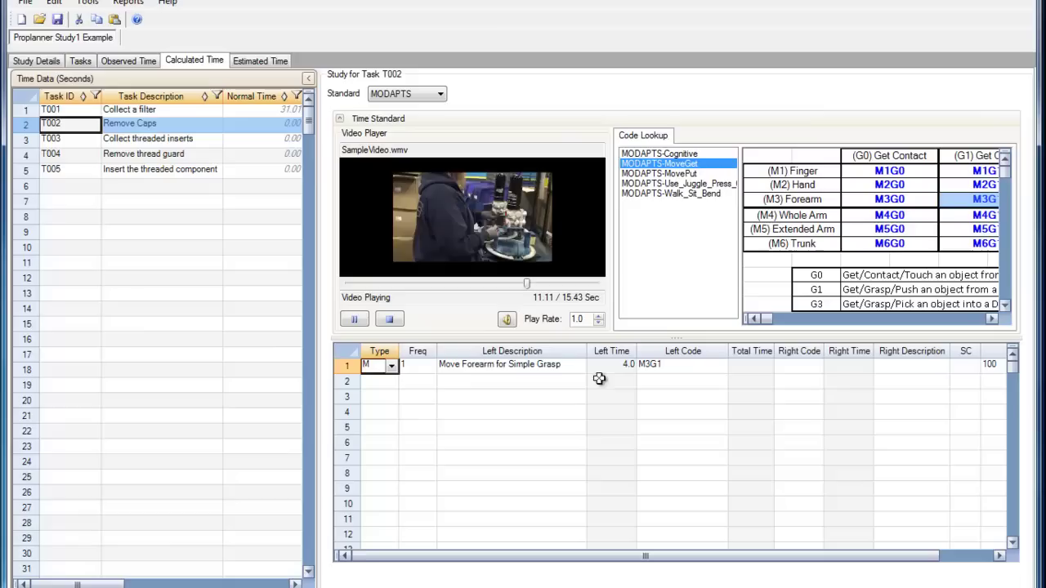
left_click(664, 382)
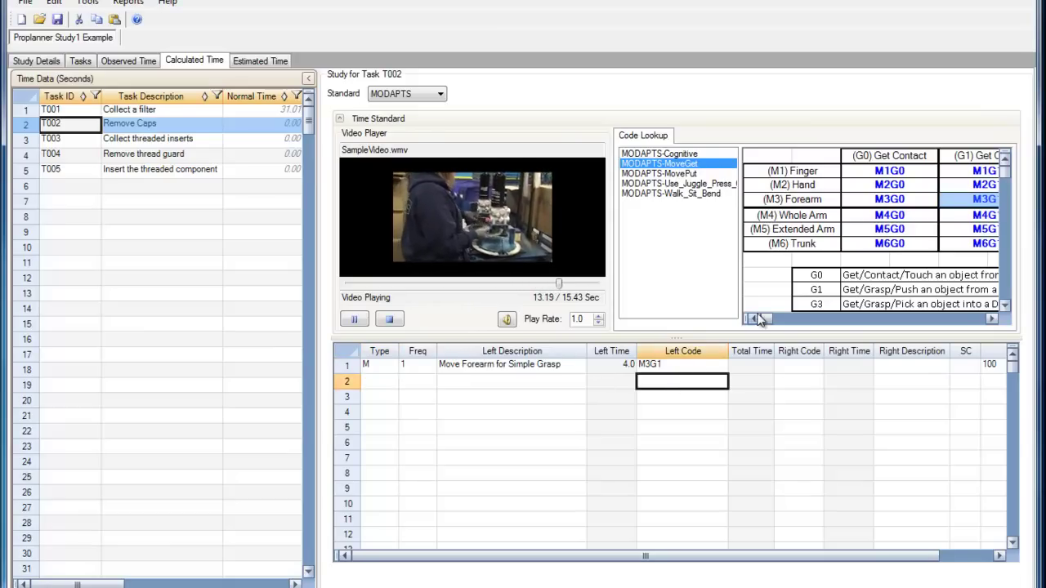
left_click(674, 185)
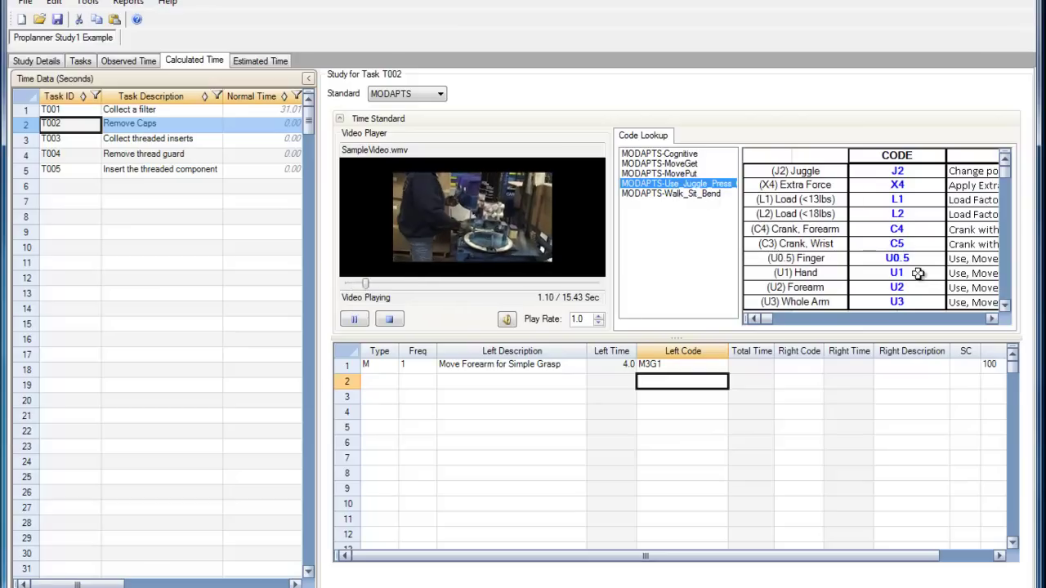
double_click(913, 274)
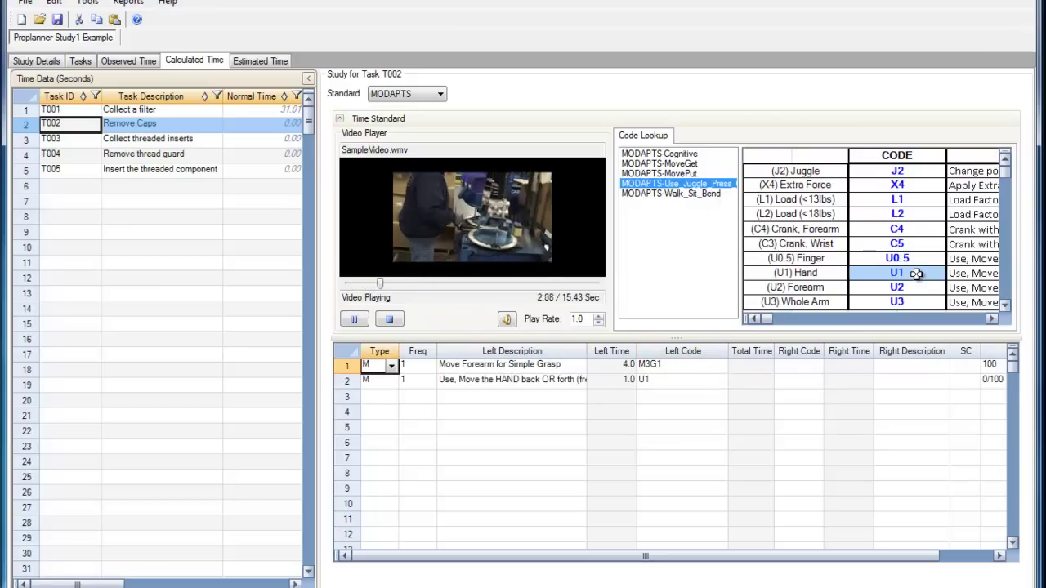
left_click(681, 395)
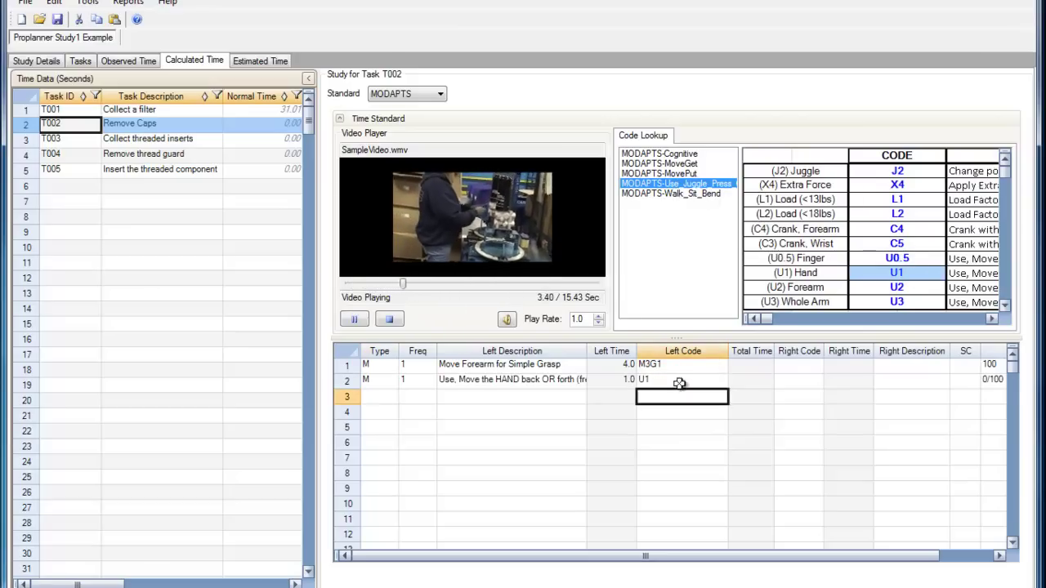
- Add W5 walk (5.0) and another U1 hand move (1.0) as elements 3 and 4, then pause the video
left_click(681, 196)
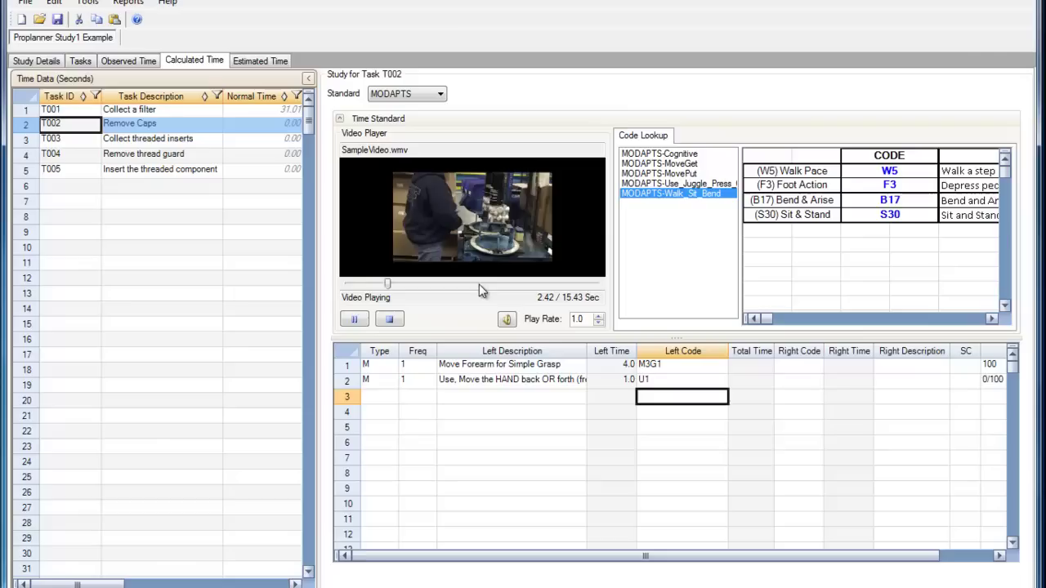
double_click(889, 172)
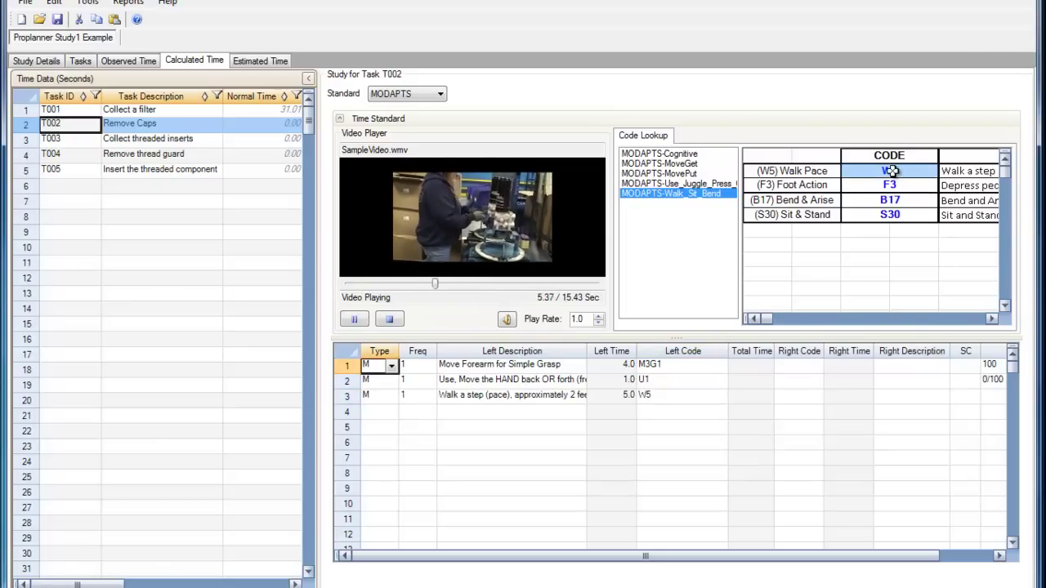
left_click(681, 411)
left_click(683, 183)
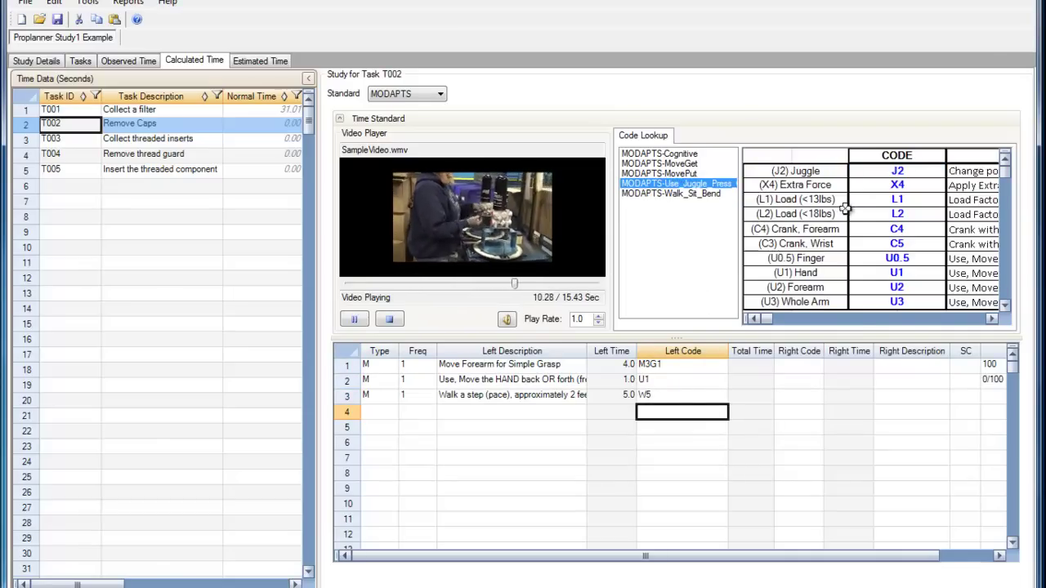
double_click(895, 275)
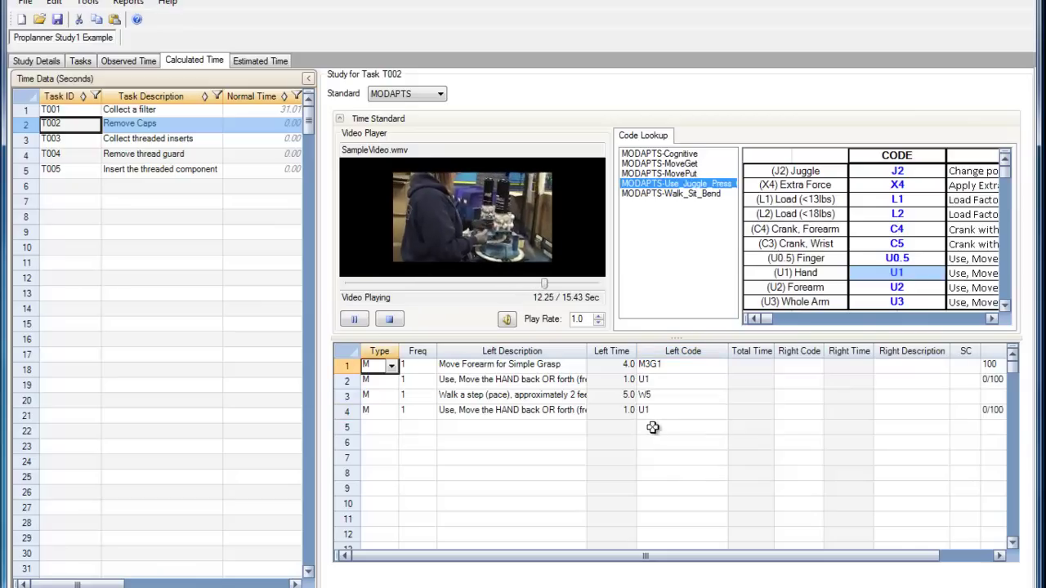
left_click(660, 427)
left_click(357, 320)
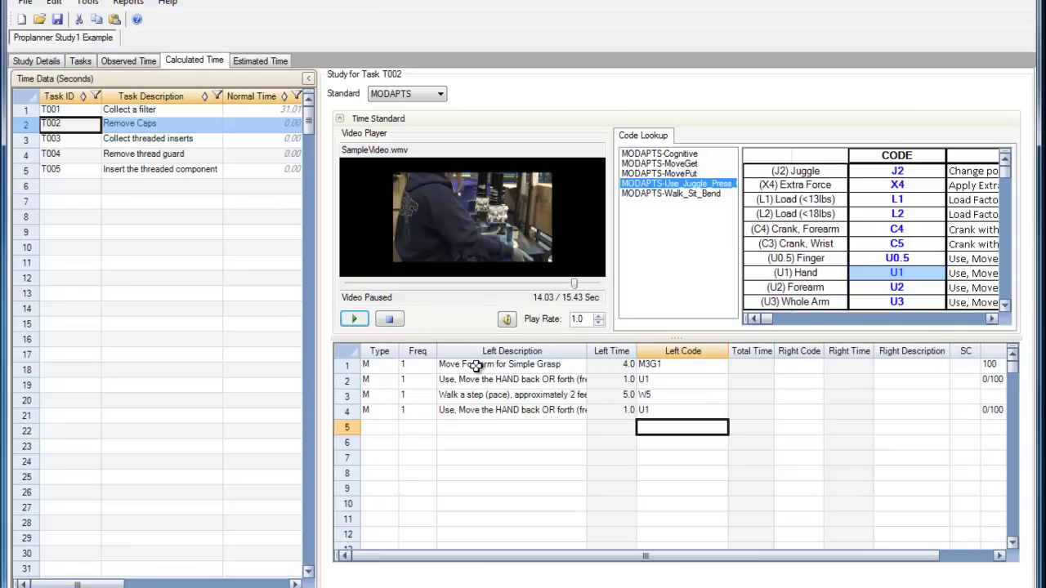
left_click(392, 368)
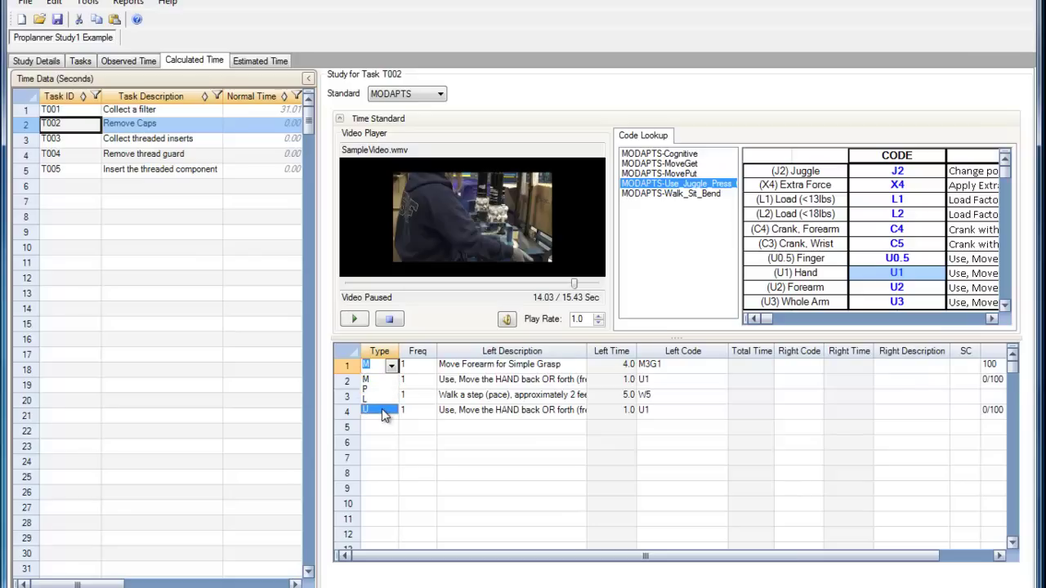
left_click(392, 367)
left_click(420, 367)
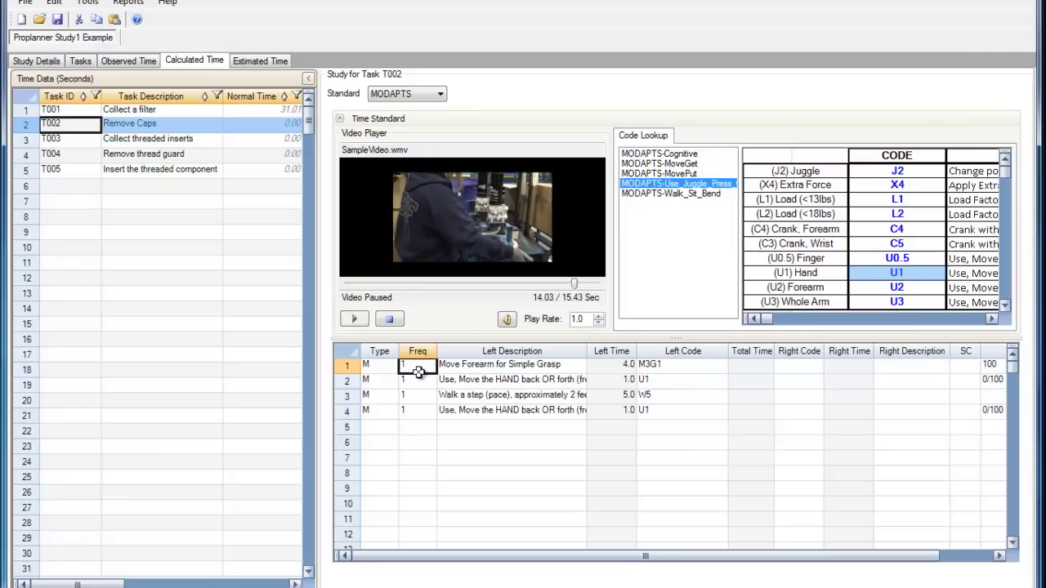
- Change element 2's left code from U1 to 3(U1)
left_click(675, 381)
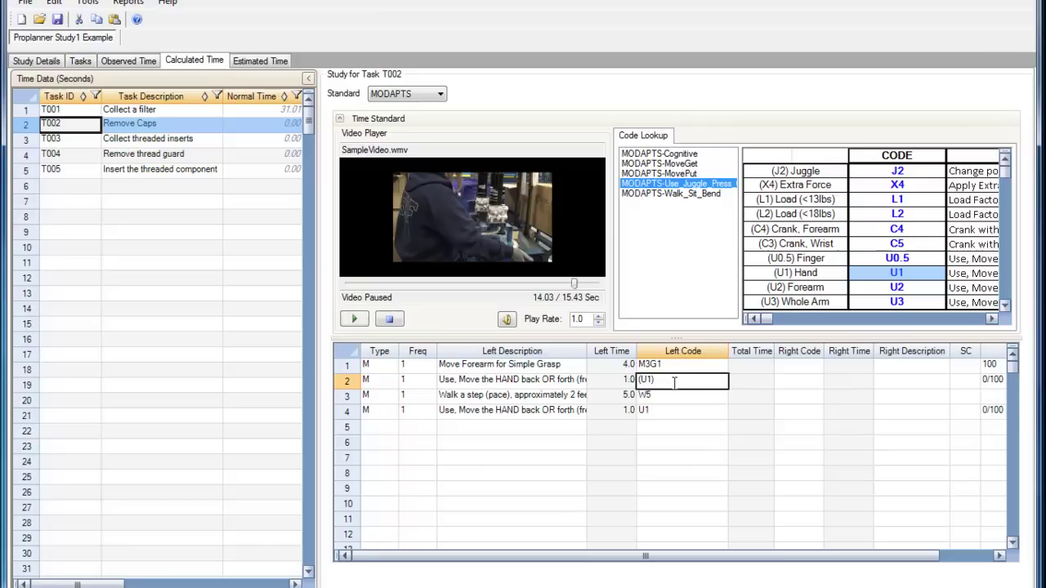
type("3")
left_click(574, 379)
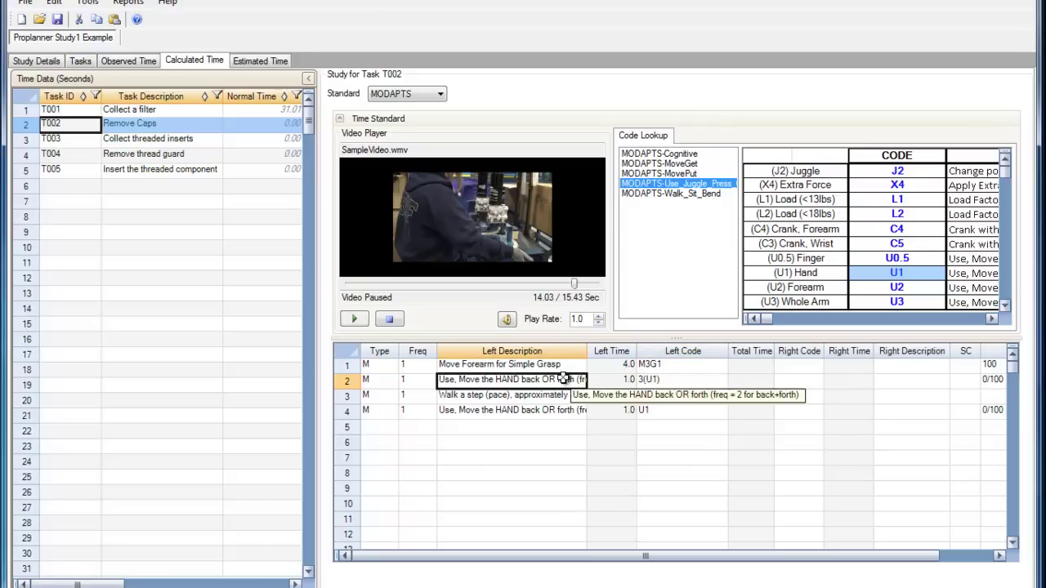
- Set element 4's frequency to 3
left_click(424, 413)
type("3")
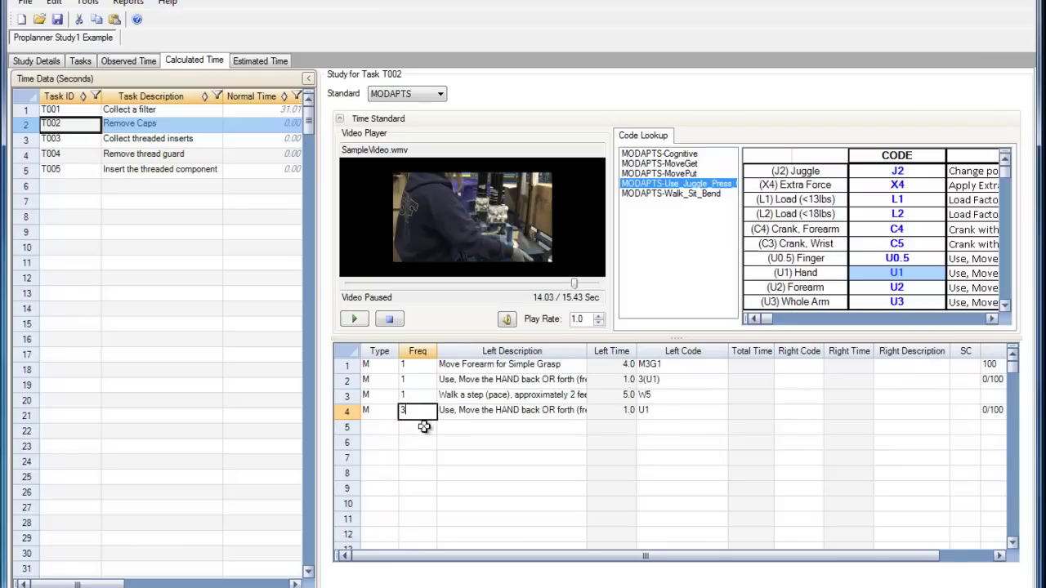
left_click(470, 412)
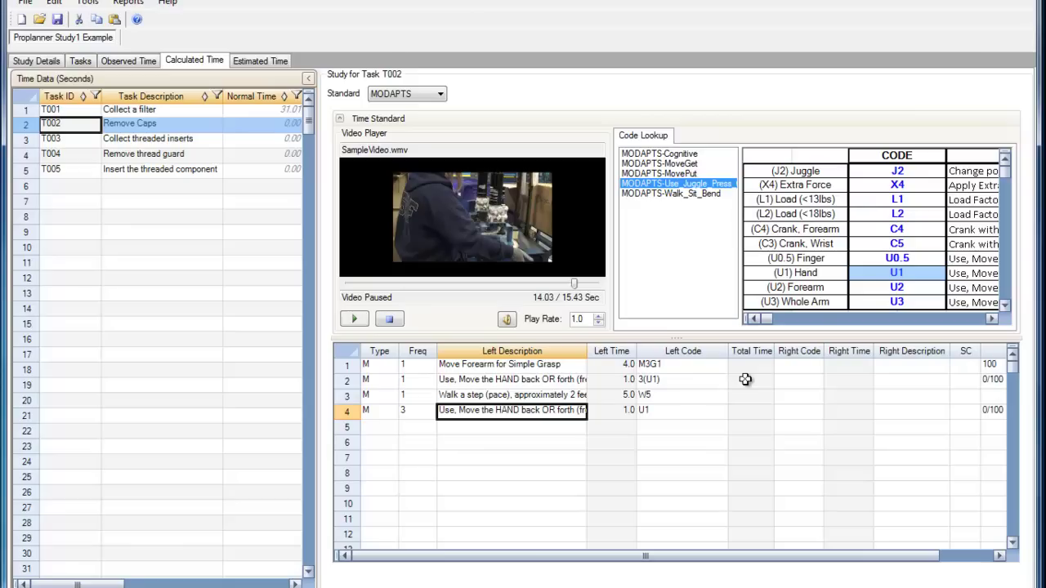
- Add another W5 walking step (5.0) as element 5
left_click(706, 397)
left_click(683, 426)
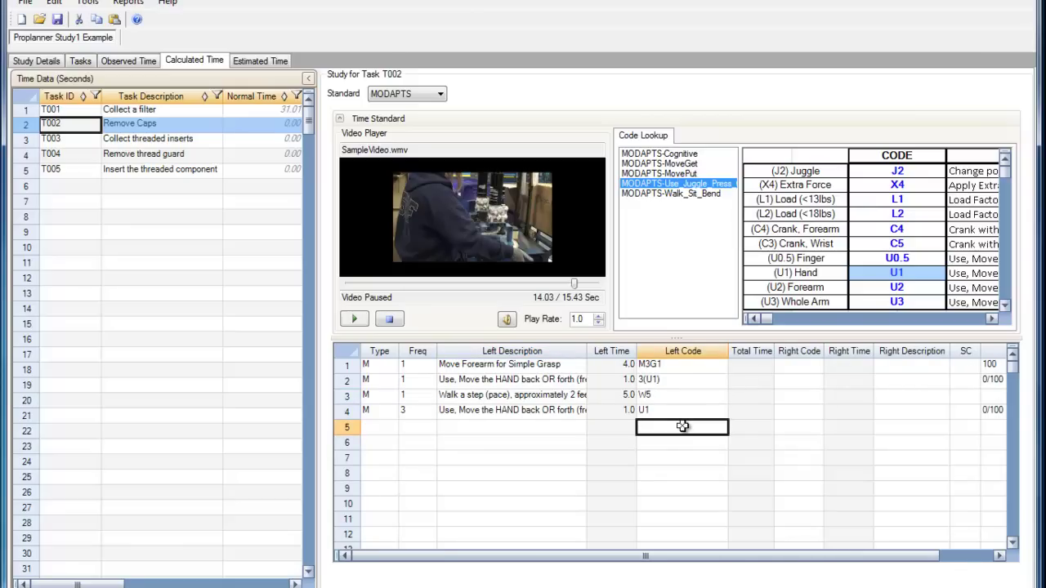
left_click(678, 195)
double_click(890, 171)
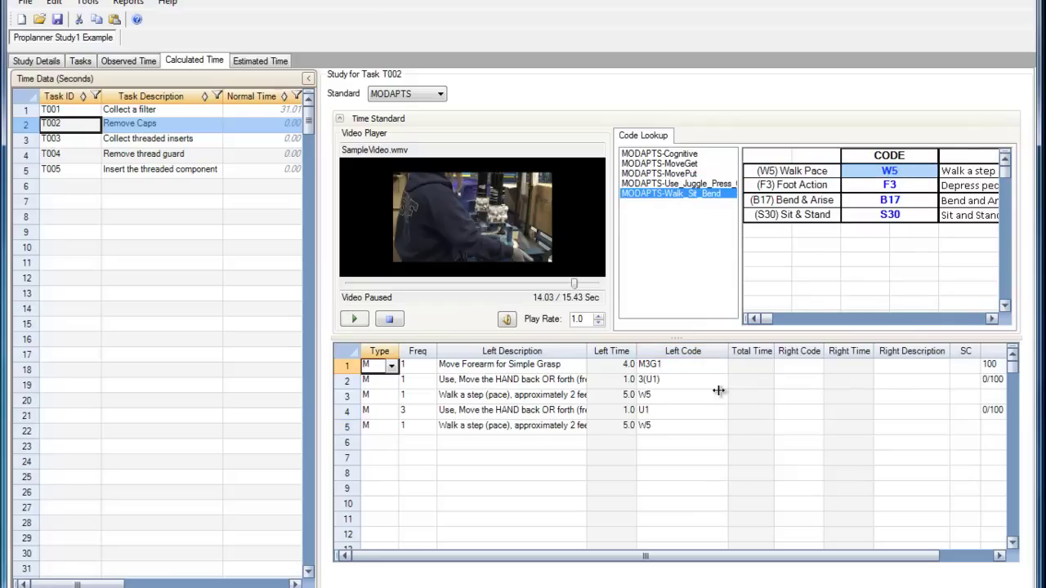
- Add M3P0 'Move Forearm to Simple Put' (3.0) from MovePut as element 6
left_click(691, 441)
left_click(679, 175)
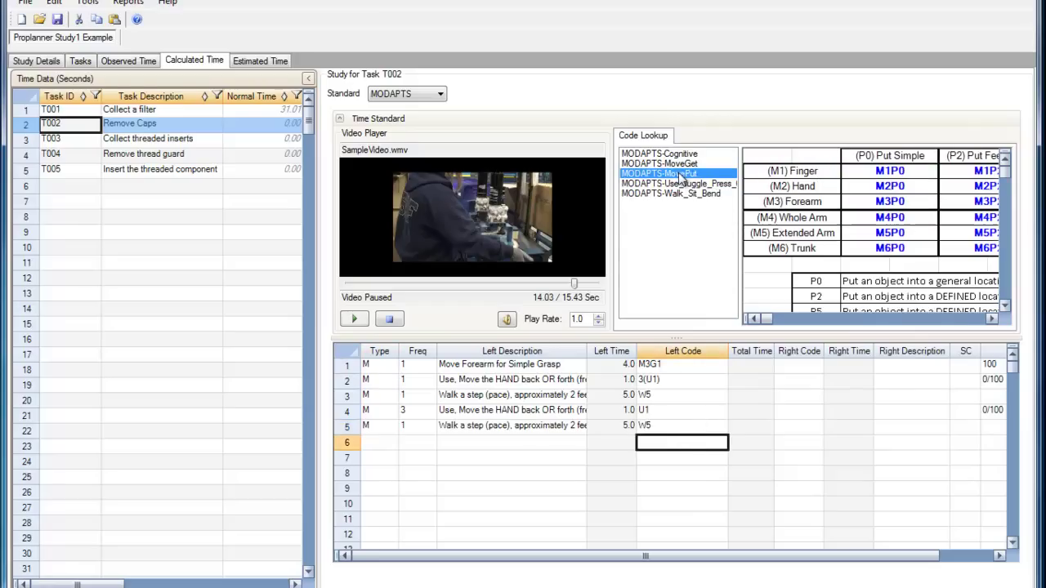
double_click(881, 204)
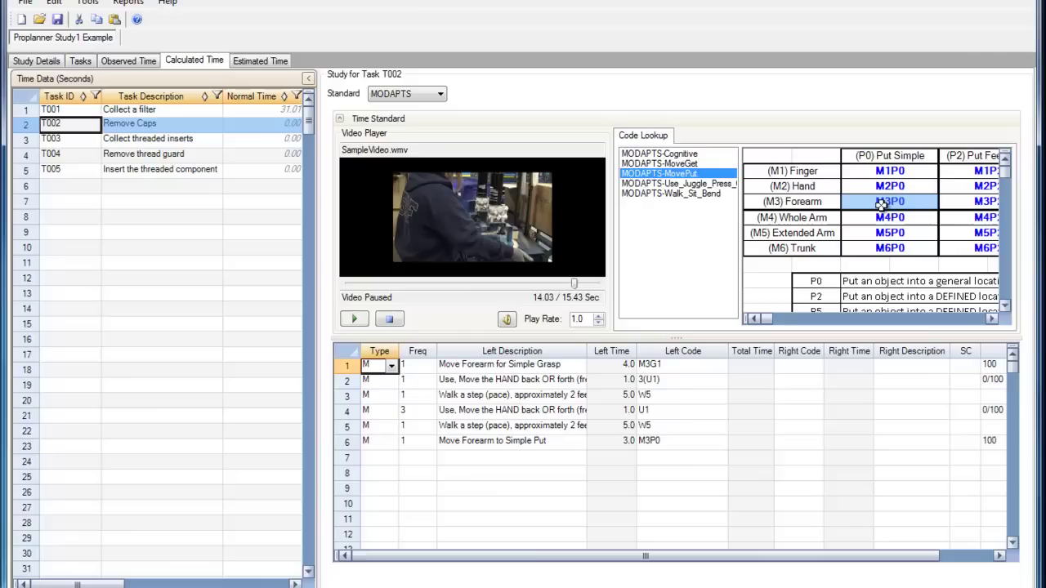
left_click(699, 440)
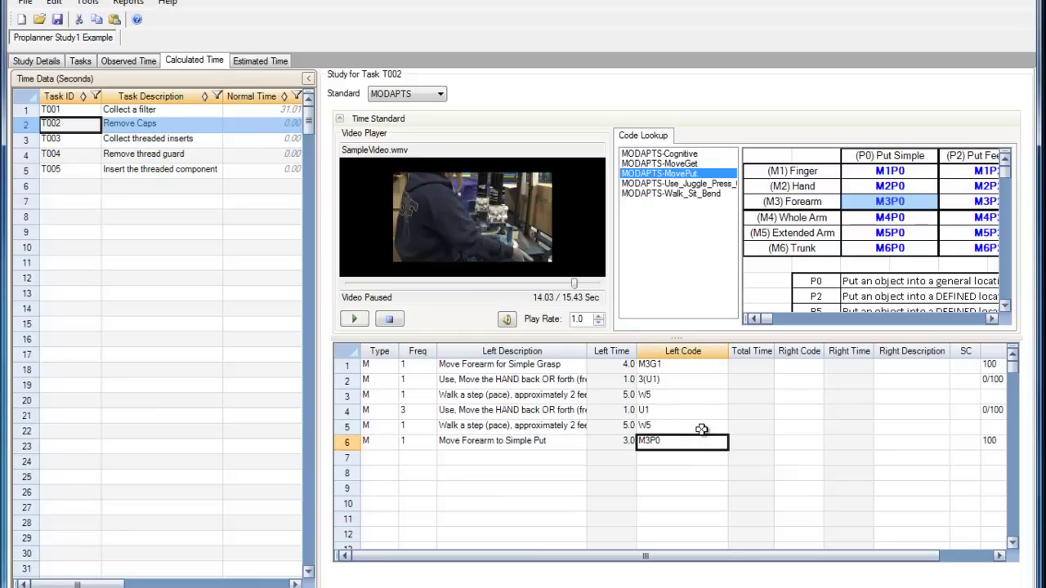
- Change row 5's code from W5 to <W5> so the walk is ignored
double_click(702, 426)
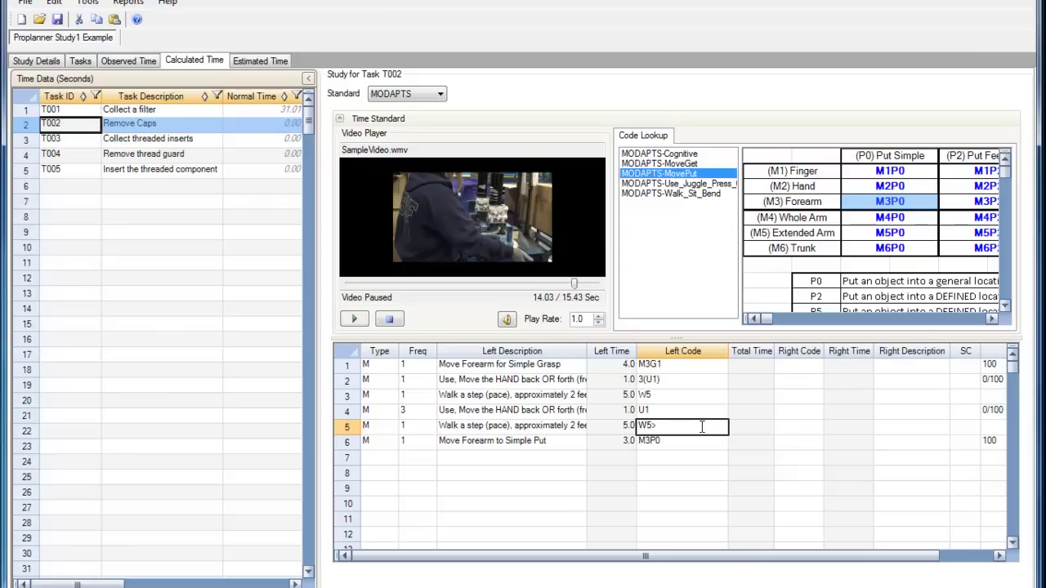
left_click(533, 412)
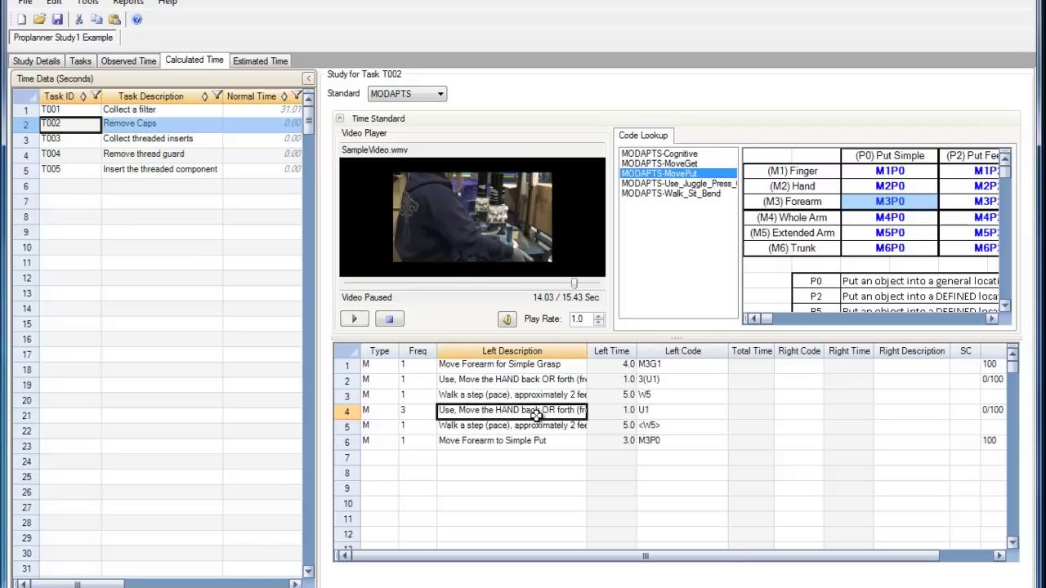
left_click(671, 442)
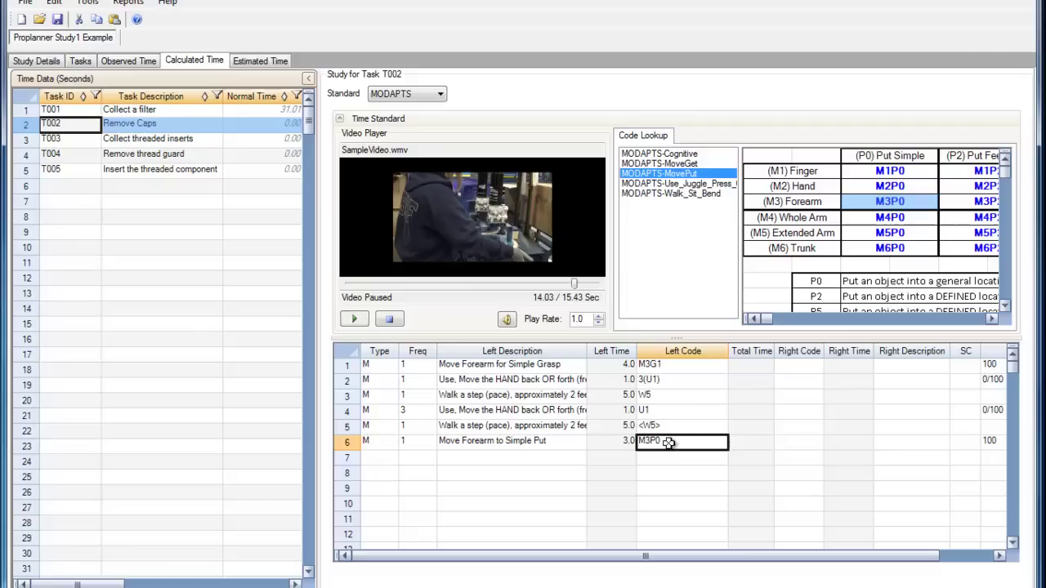
- Delete the sixth row, the M3P0 Move Forearm to Simple Put element
left_click(346, 443)
right_click(345, 445)
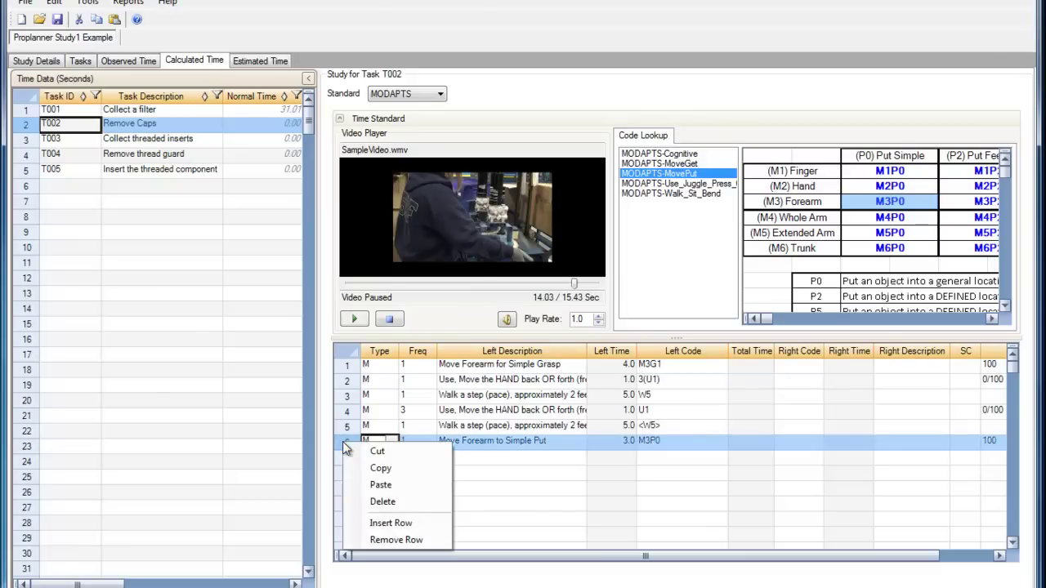
left_click(383, 502)
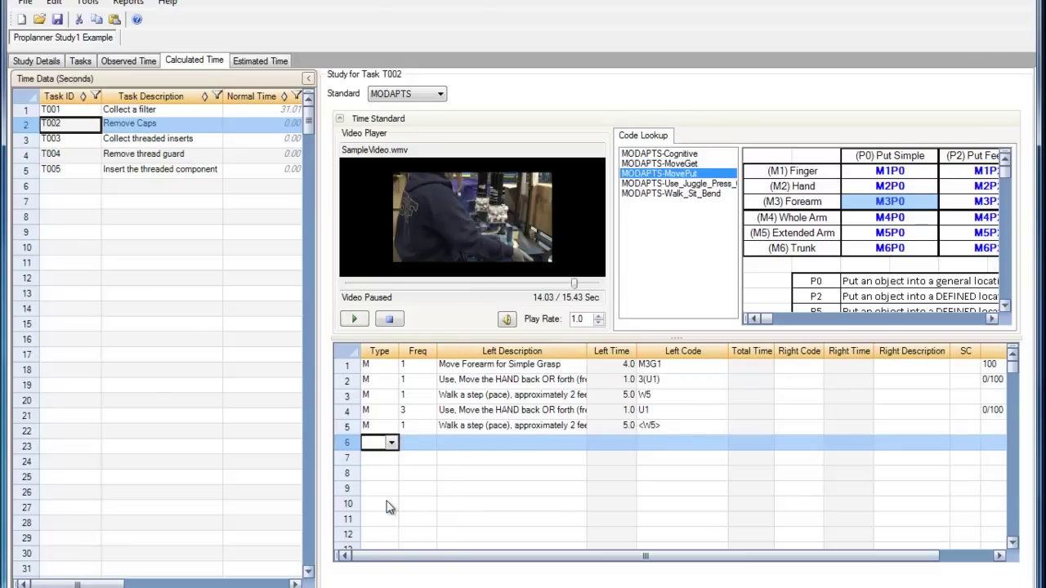
- Edit row 5's code so M3P0 follows <W5>, making <W5>M3P0
left_click(694, 427)
left_click(694, 426)
left_click(694, 427)
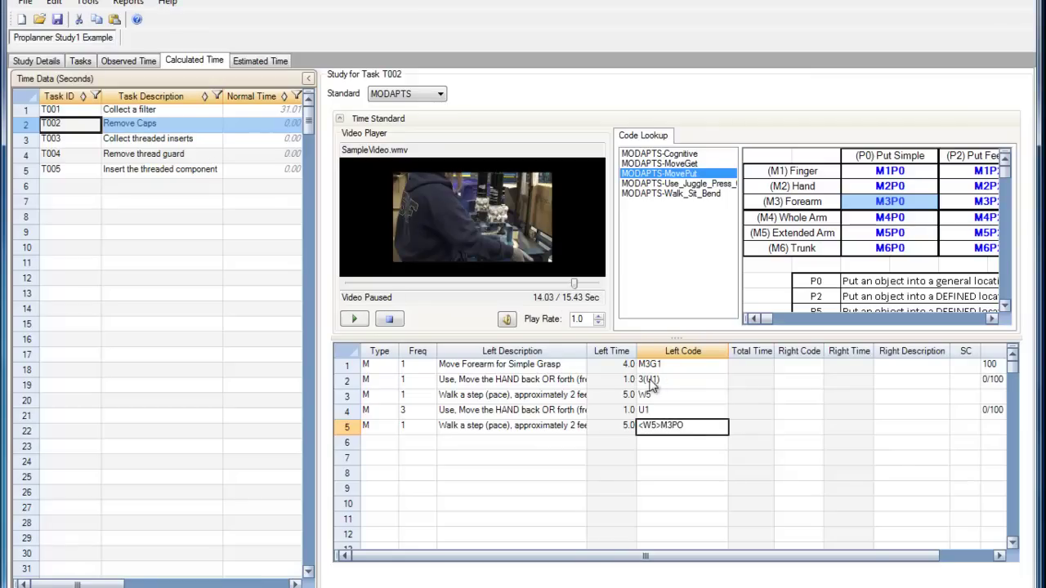
- Save the study, committing <W5>M3P0 at 3.0 for a total of 18.00 MOD
left_click(57, 18)
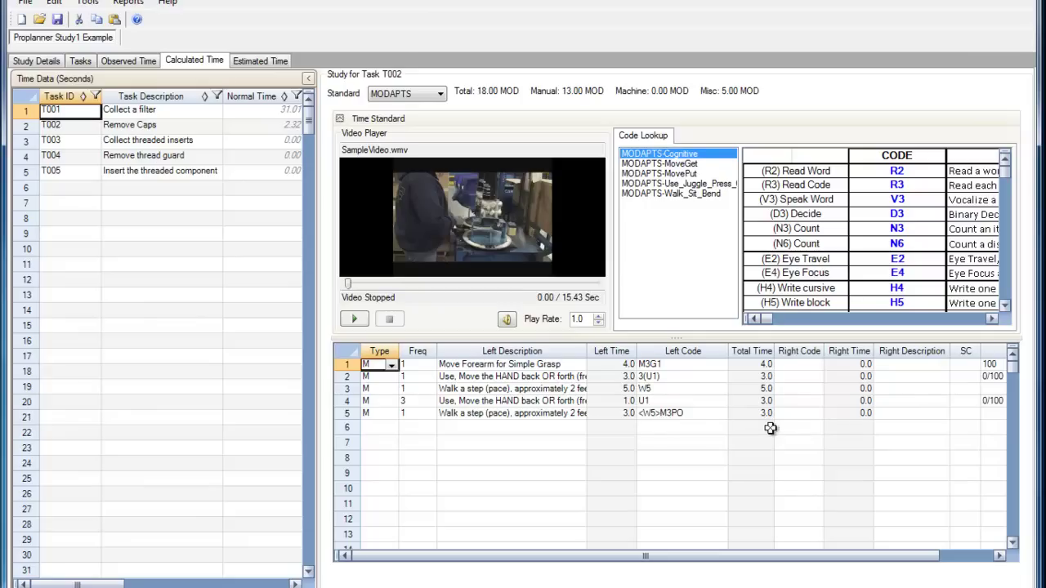
left_click(705, 413)
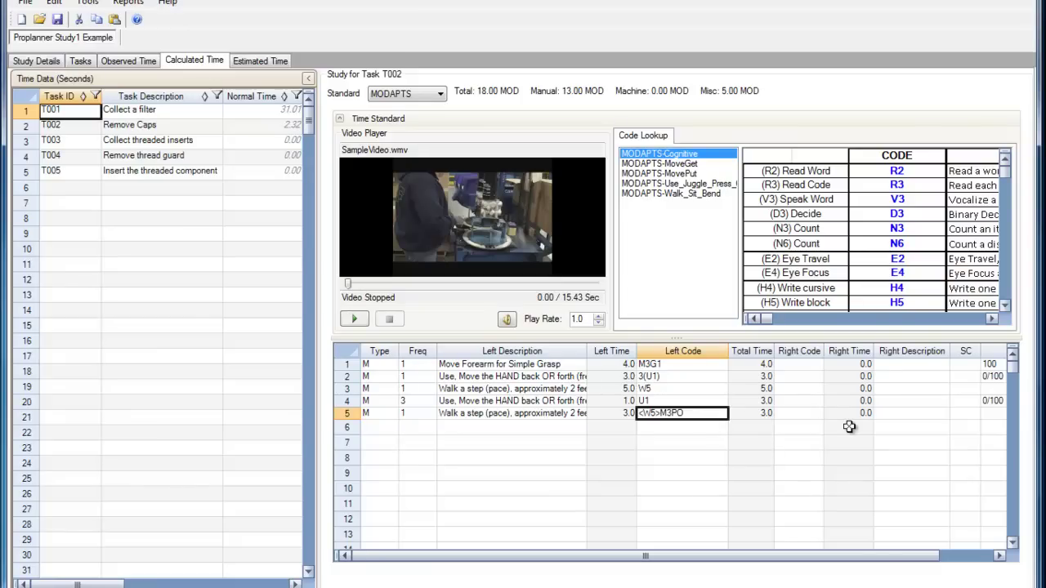
left_click(707, 430)
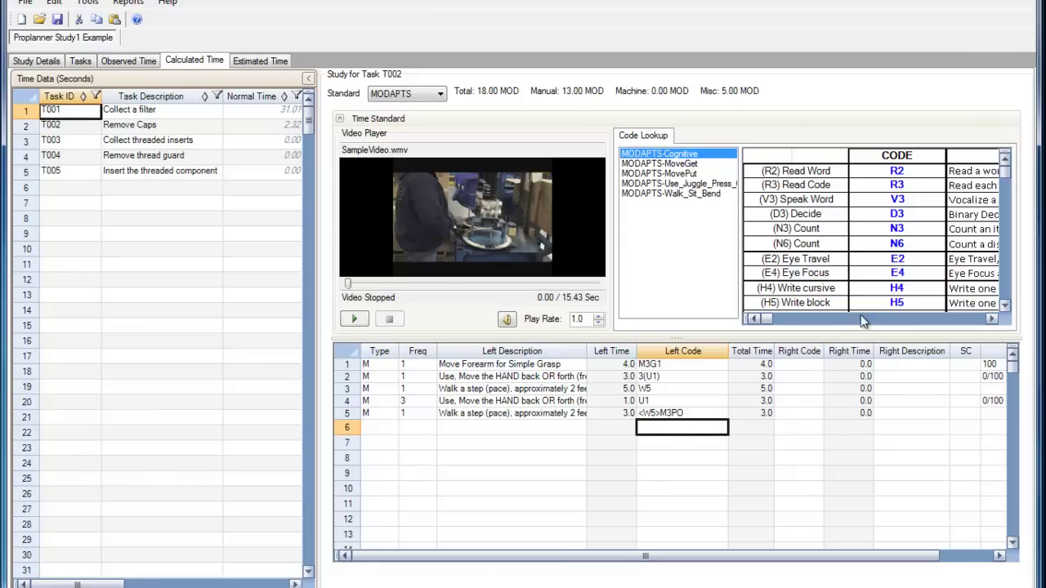
- Give new row 6 a left-hand W5 walk (5.0) and a right-hand M3P0 forearm put (3.0)
left_click(689, 194)
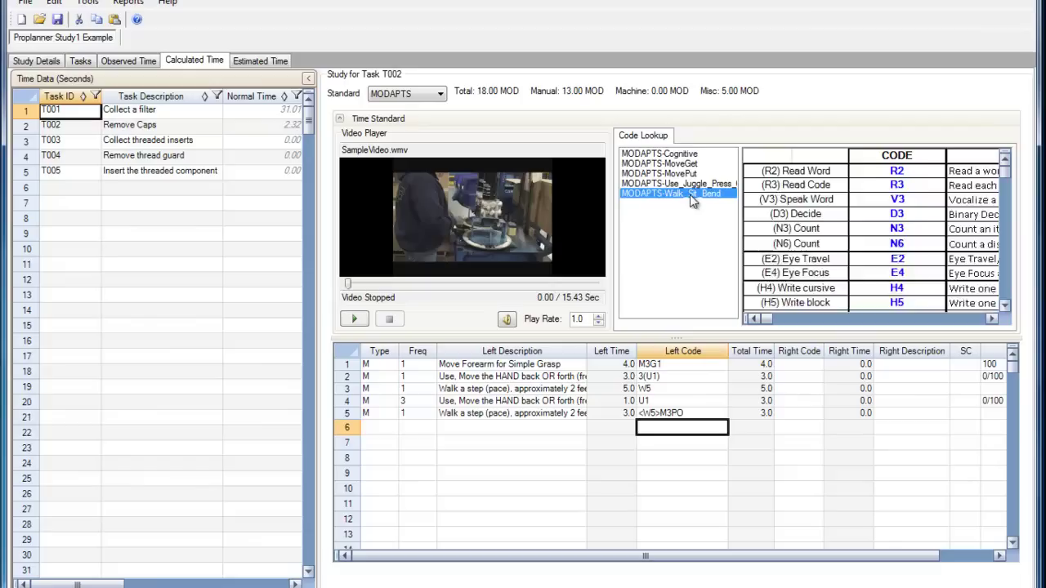
double_click(882, 172)
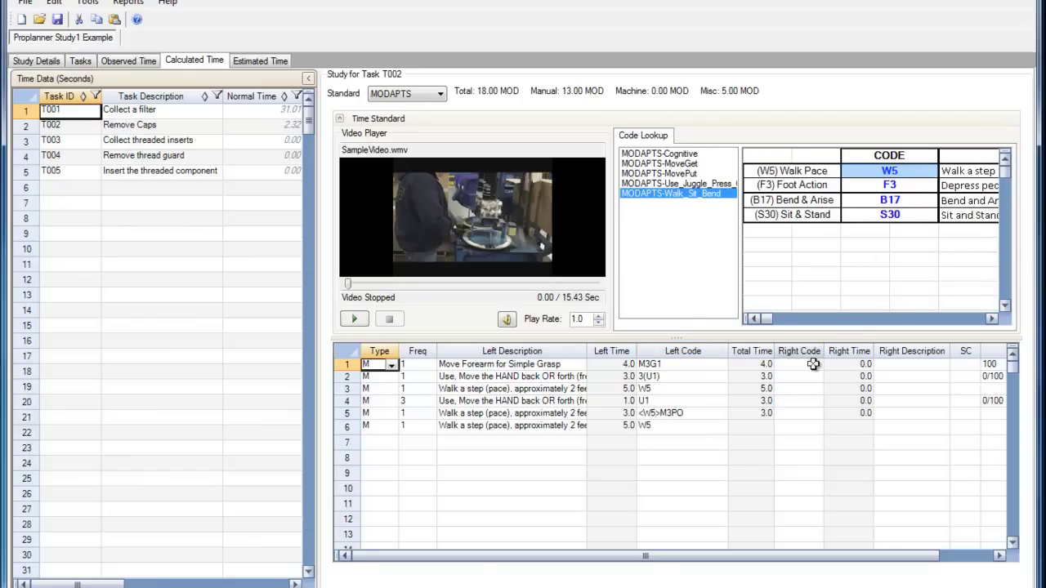
left_click(801, 427)
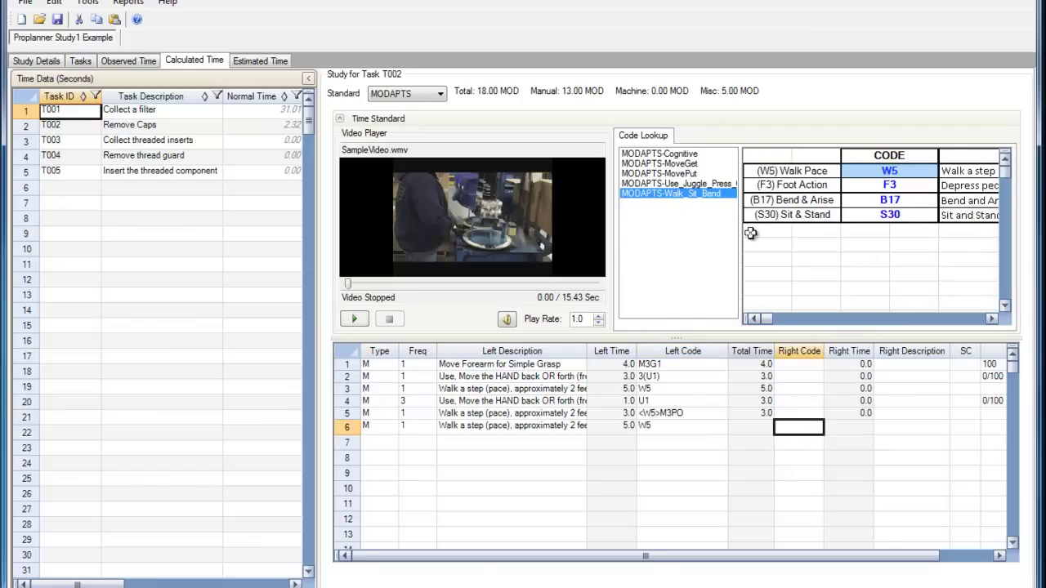
left_click(700, 184)
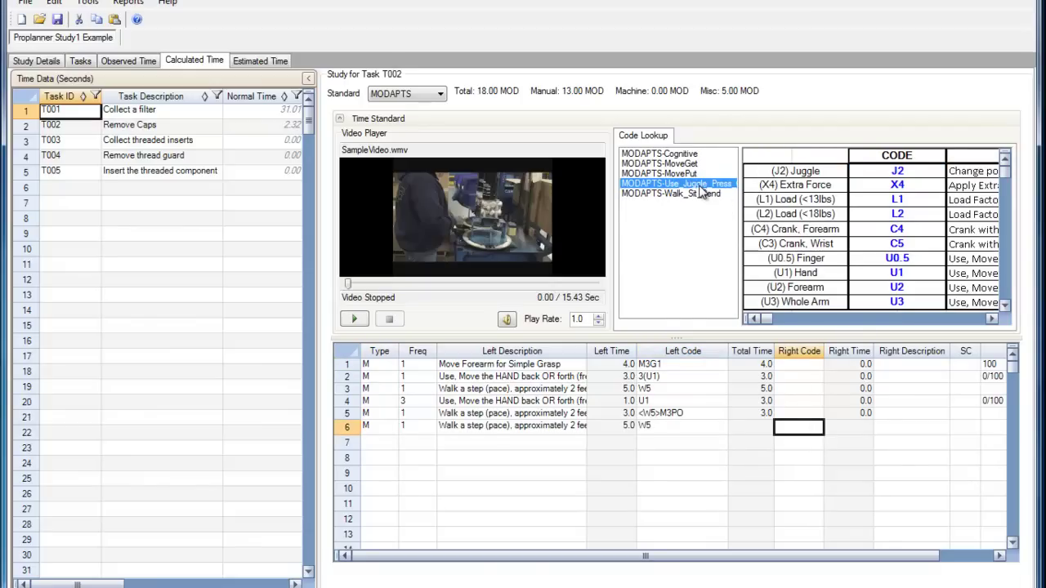
key("Down")
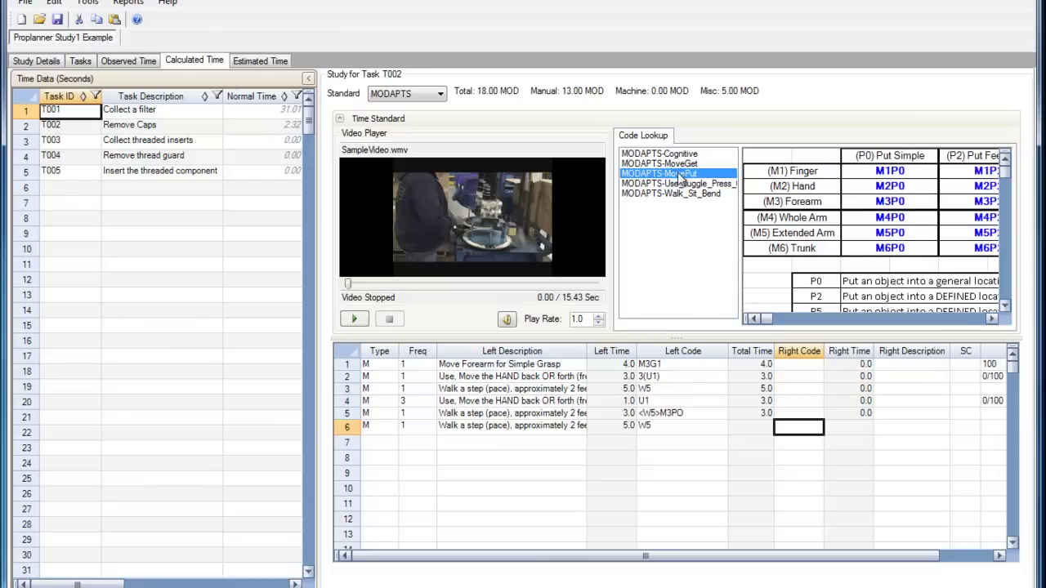
key("Up")
key("Up")
double_click(891, 202)
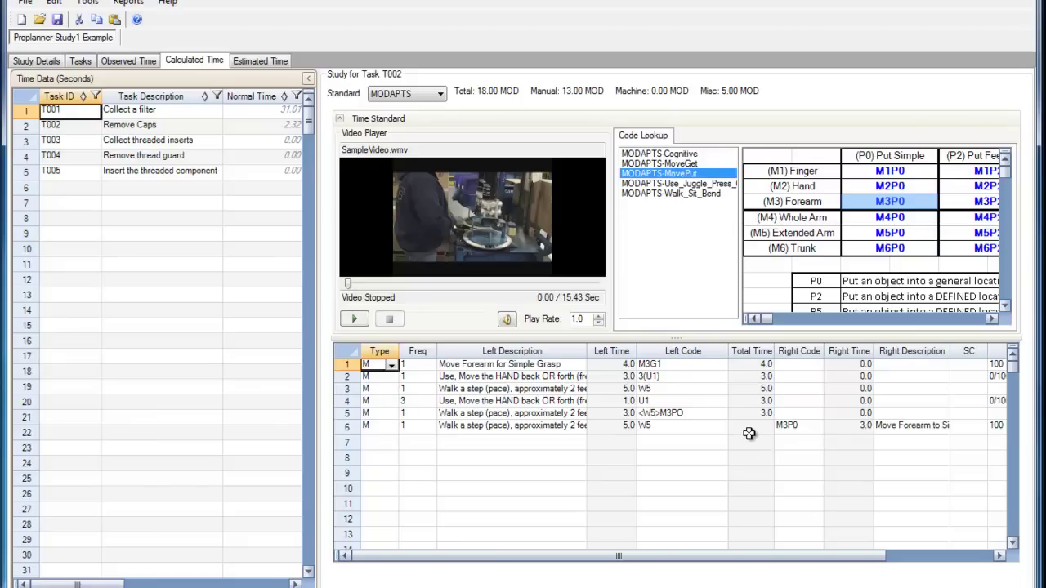
- Mark row 6's SC as L and save, giving 26.00 MOD and a 3.35 normal time
left_click(973, 428)
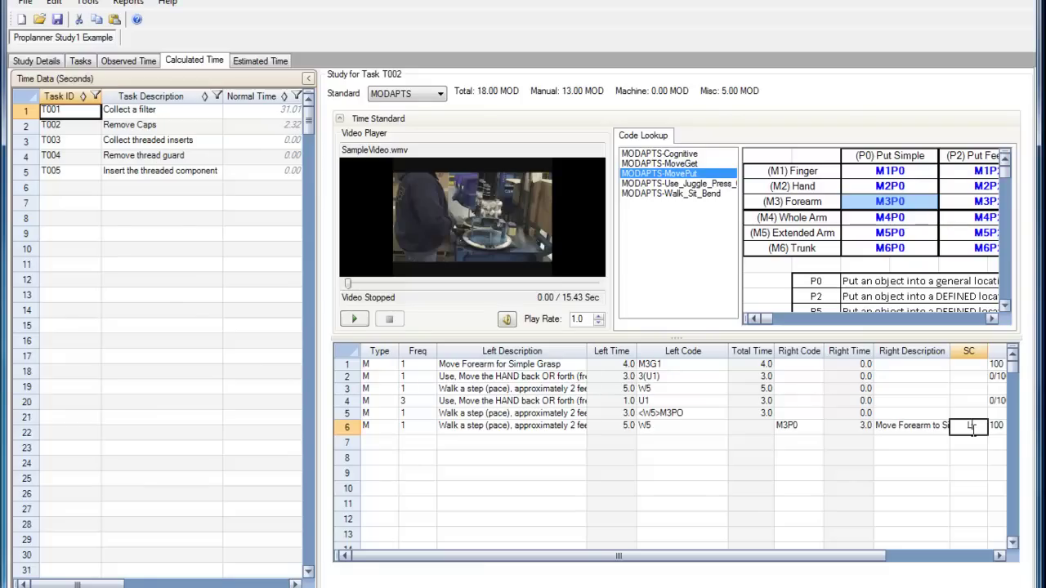
key("Return")
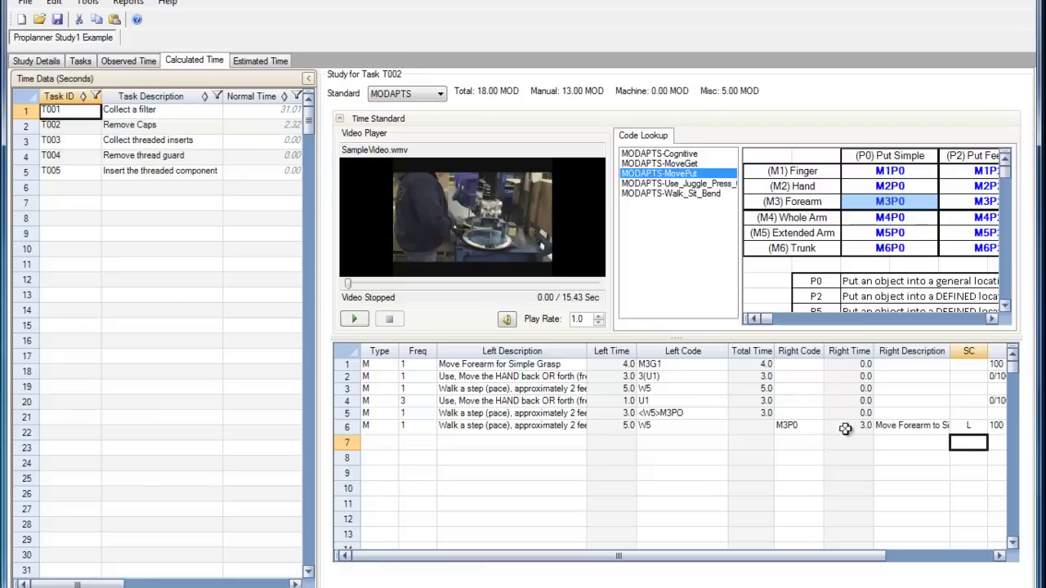
left_click(58, 20)
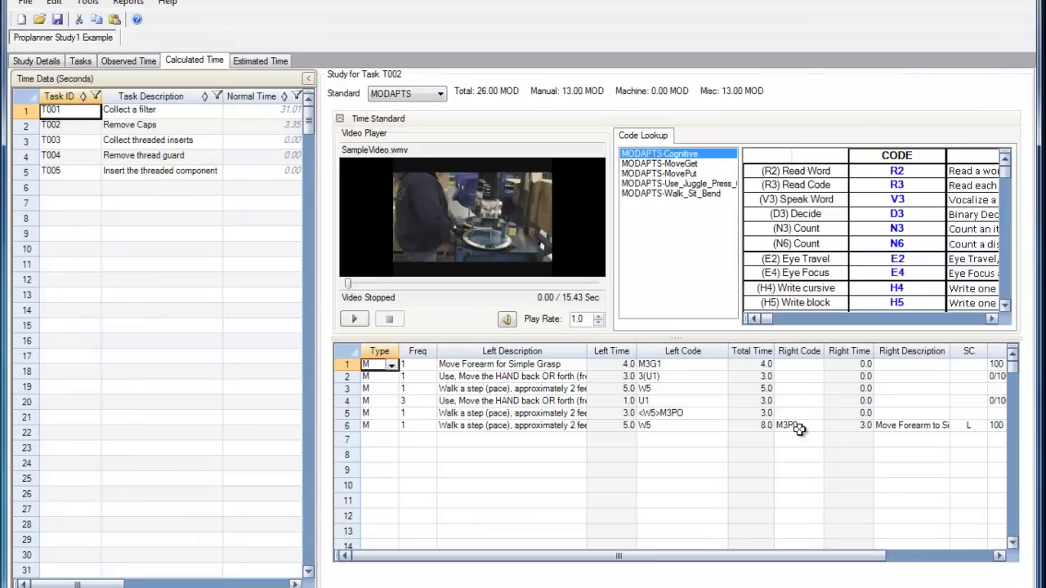
left_click(998, 555)
left_click(998, 556)
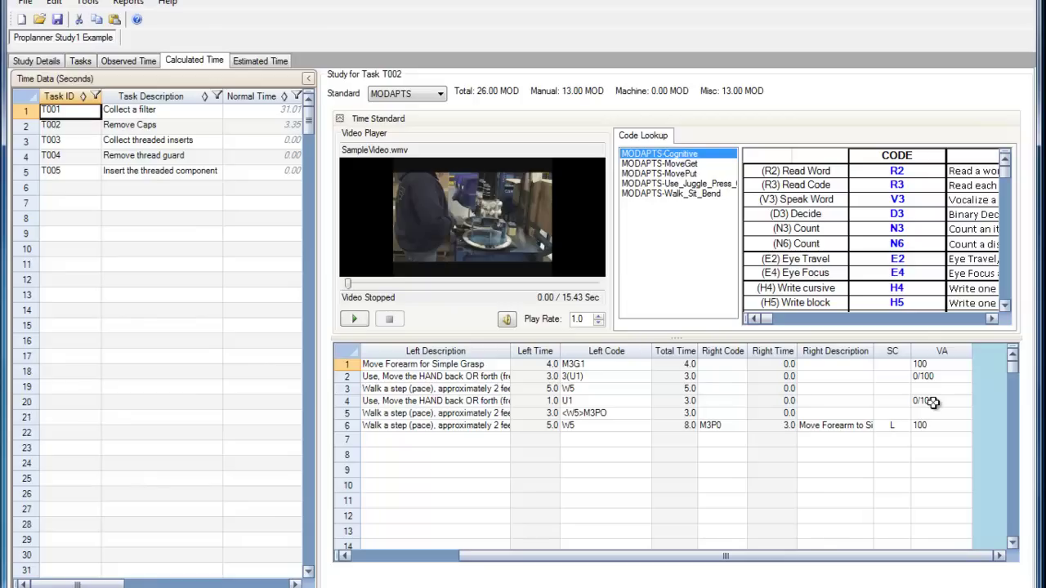
left_click(621, 425)
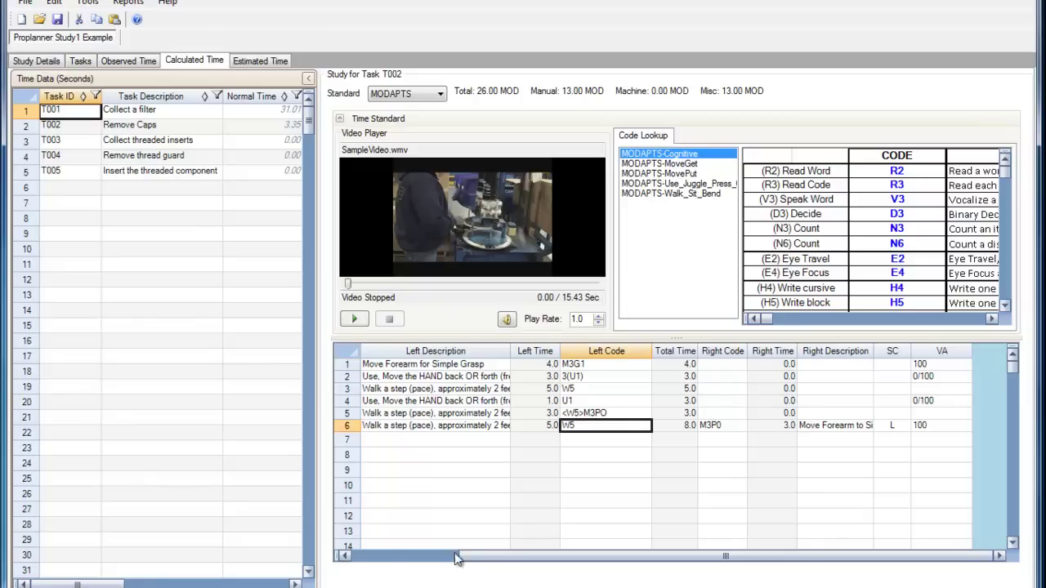
left_click(344, 555)
left_click(344, 556)
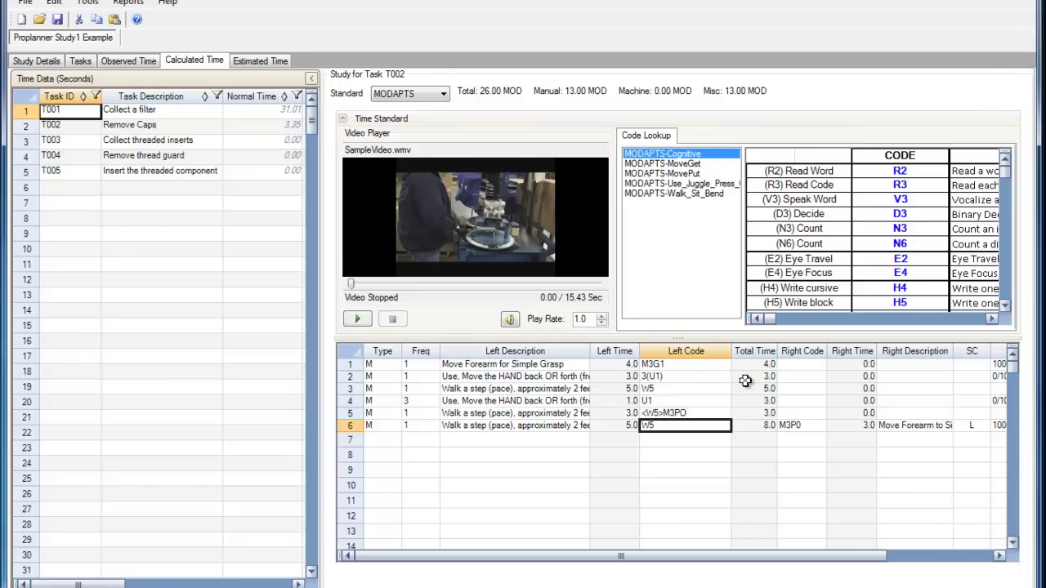
left_click(265, 130)
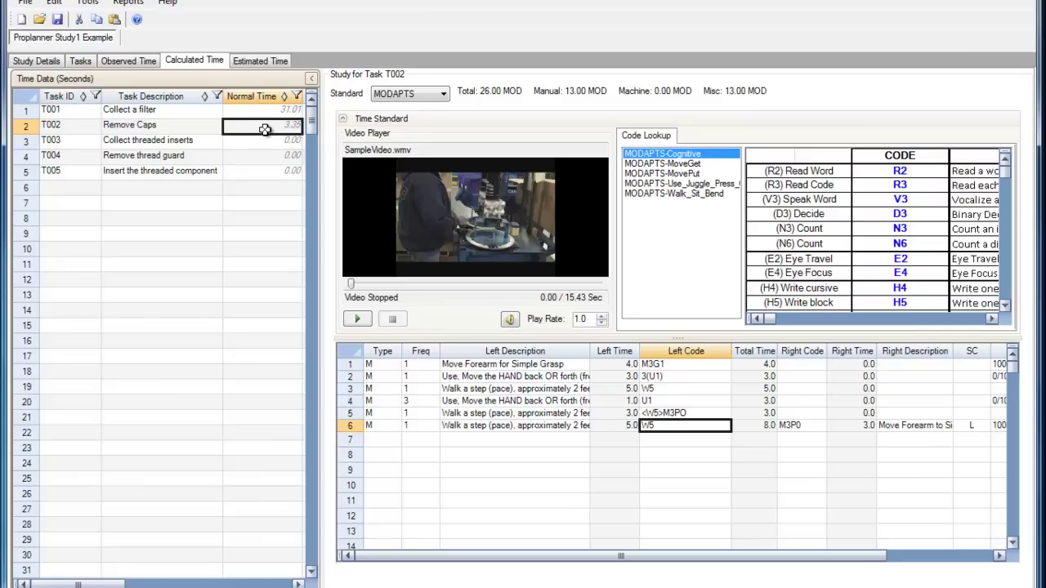